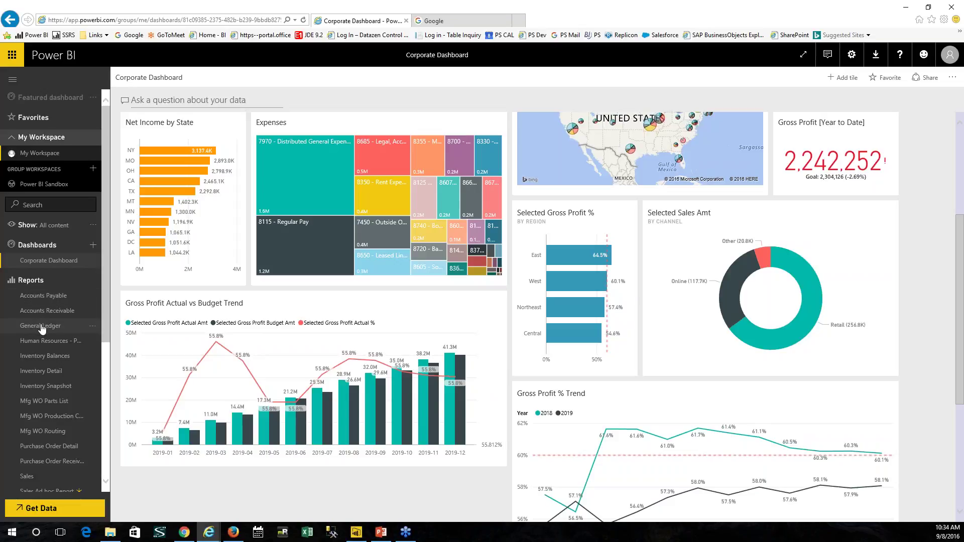
Open the General Ledger report and display it in full screen
left_click(42, 327)
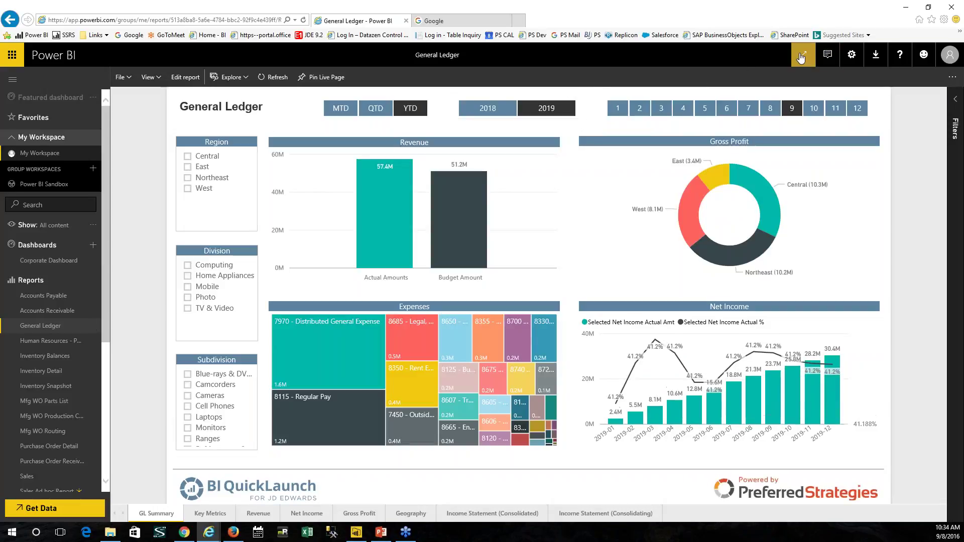
left_click(801, 57)
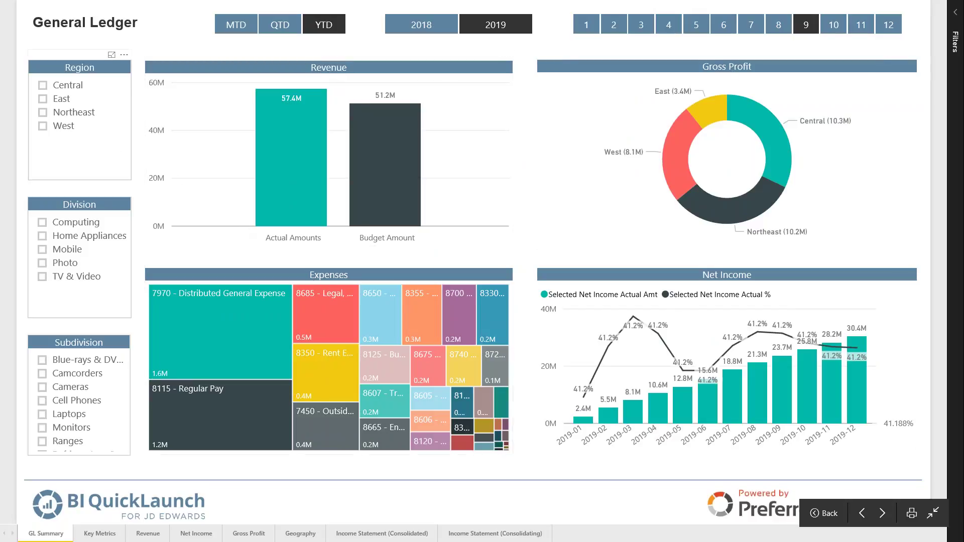
left_click(43, 126)
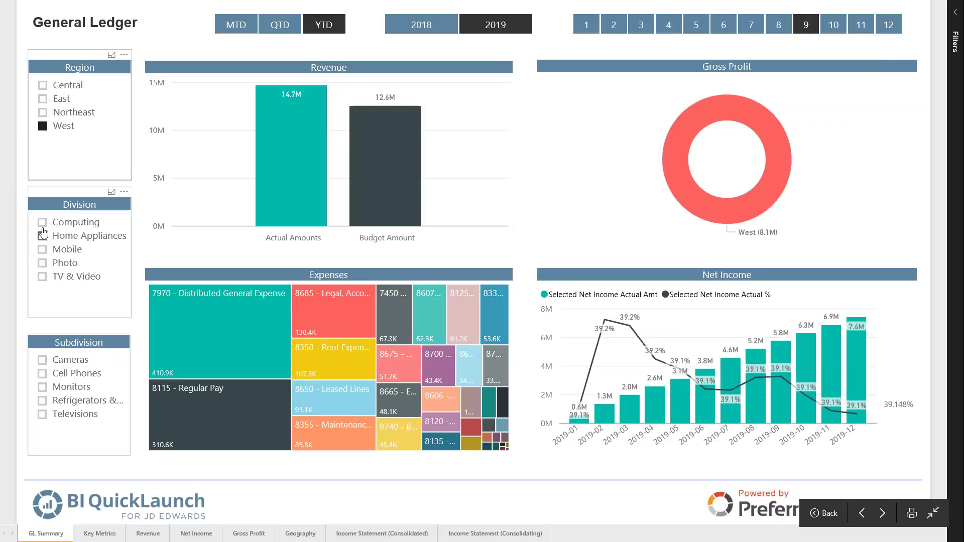
left_click(43, 225)
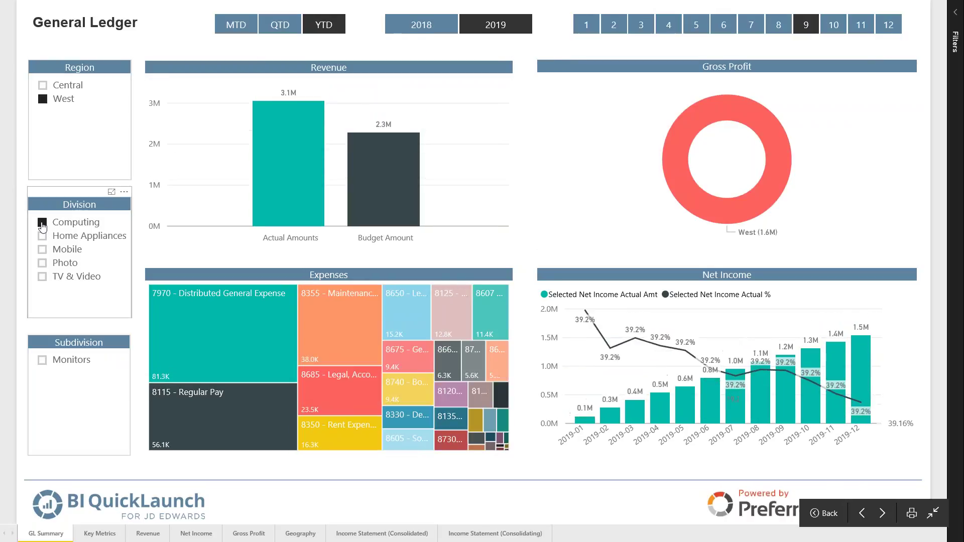
left_click(42, 224)
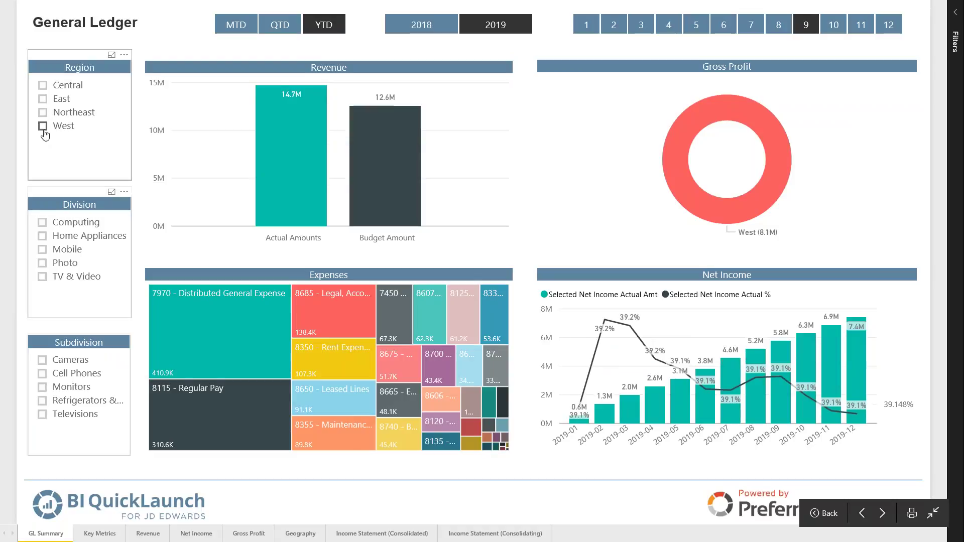
left_click(43, 128)
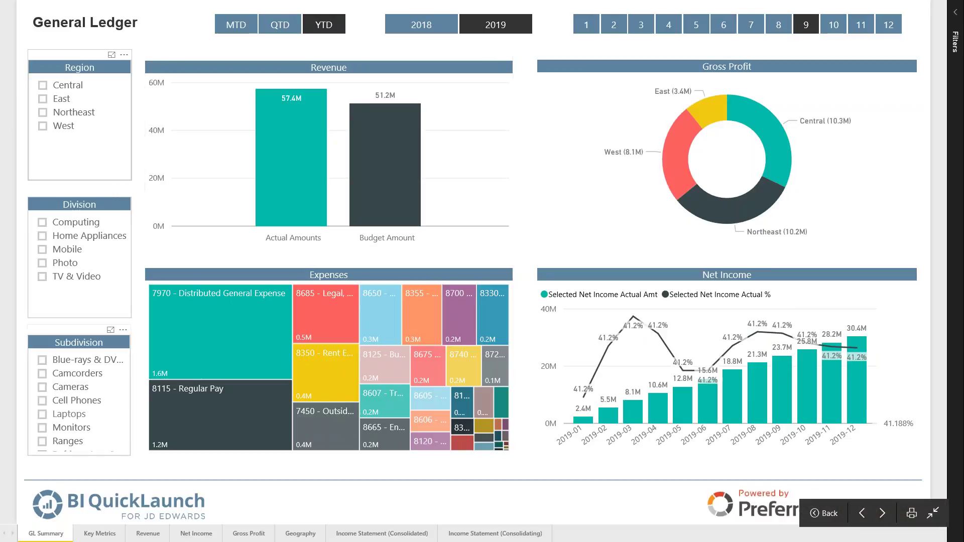
Browse the Key Metrics and Revenue pages, ending on the Geography page
left_click(99, 536)
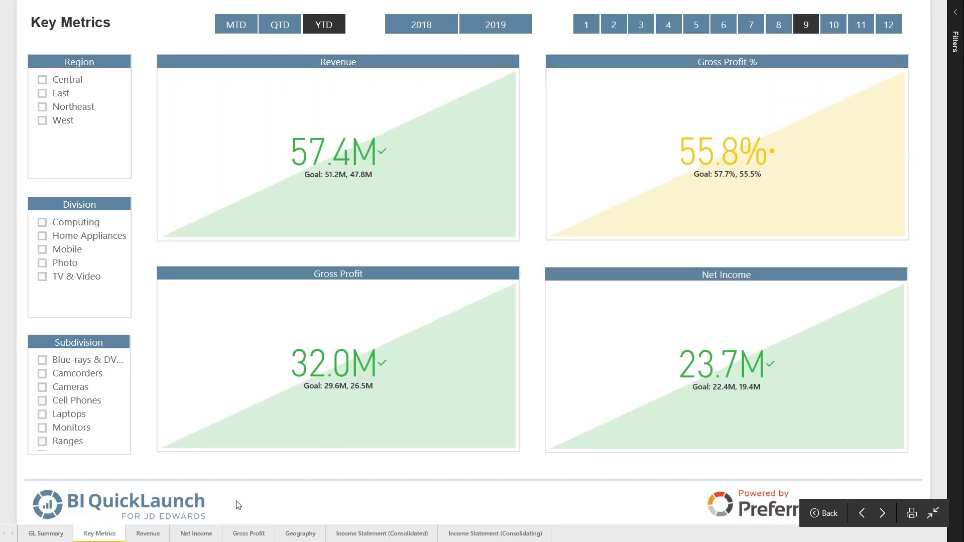
left_click(158, 536)
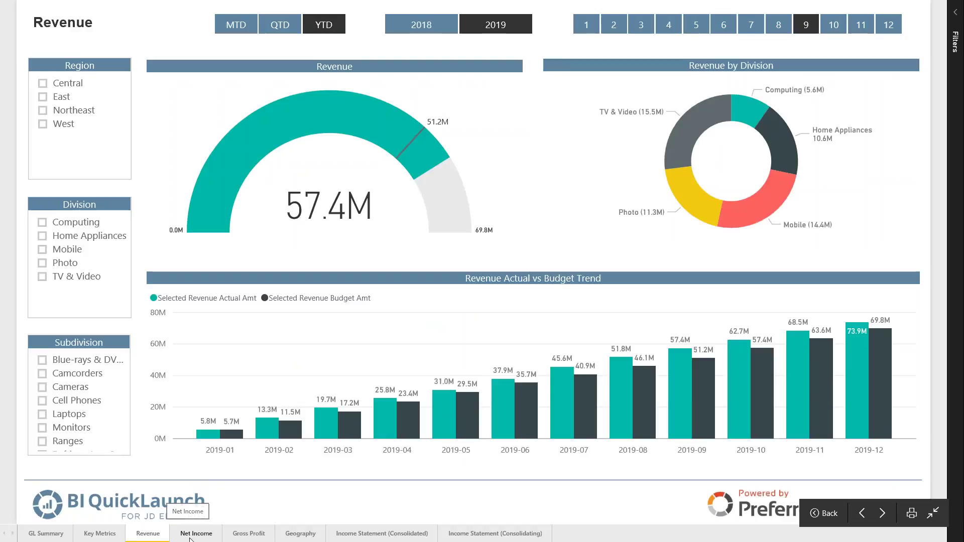
left_click(314, 535)
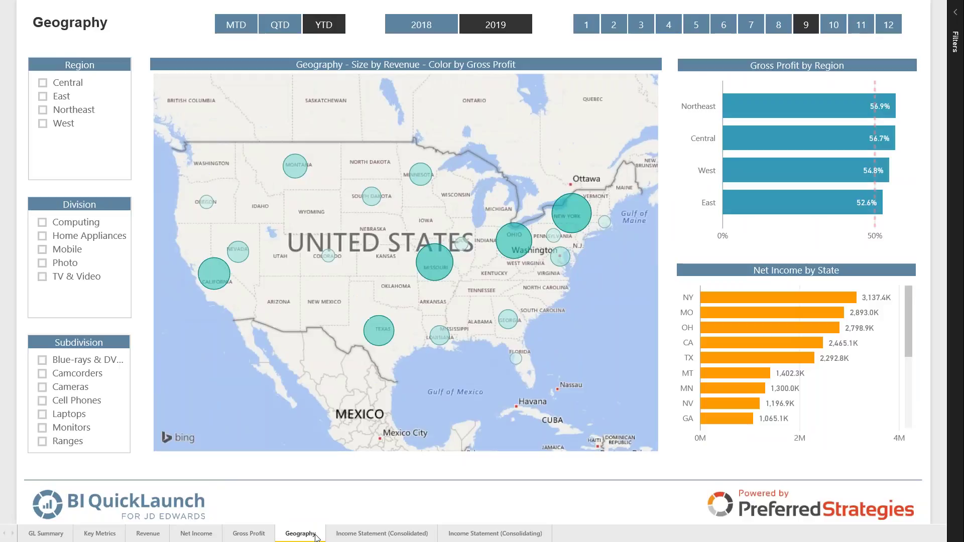
Go to the Income Statement (Consolidated) page showing revenue 57,417,981 and net income 23,651,128
left_click(402, 535)
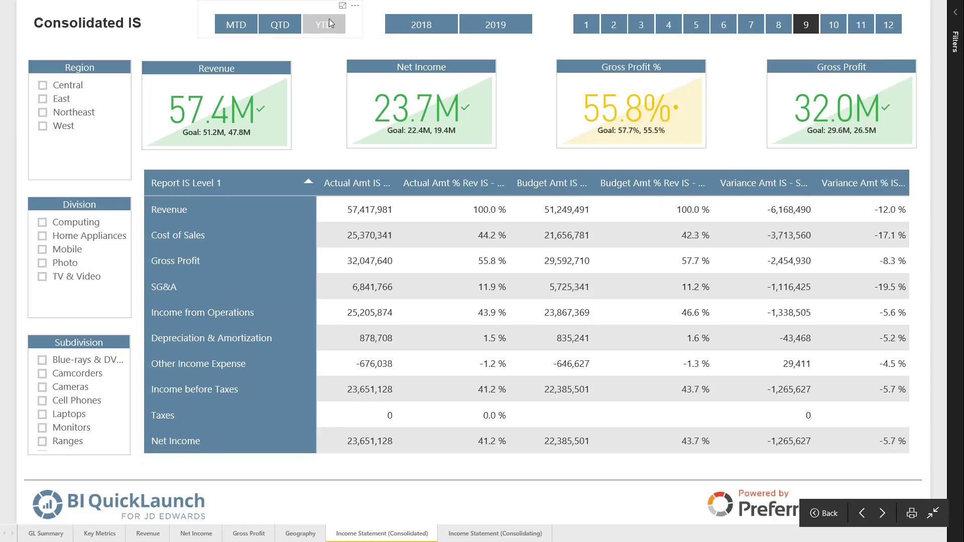
Filter the consolidated statement to QTD and Home Appliances, glancing at the Consolidating page
left_click(287, 26)
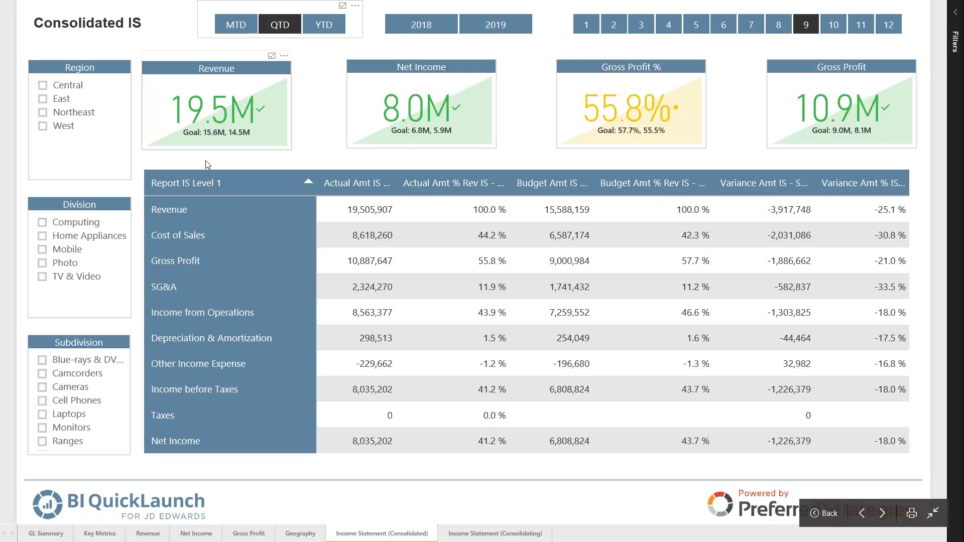
left_click(42, 237)
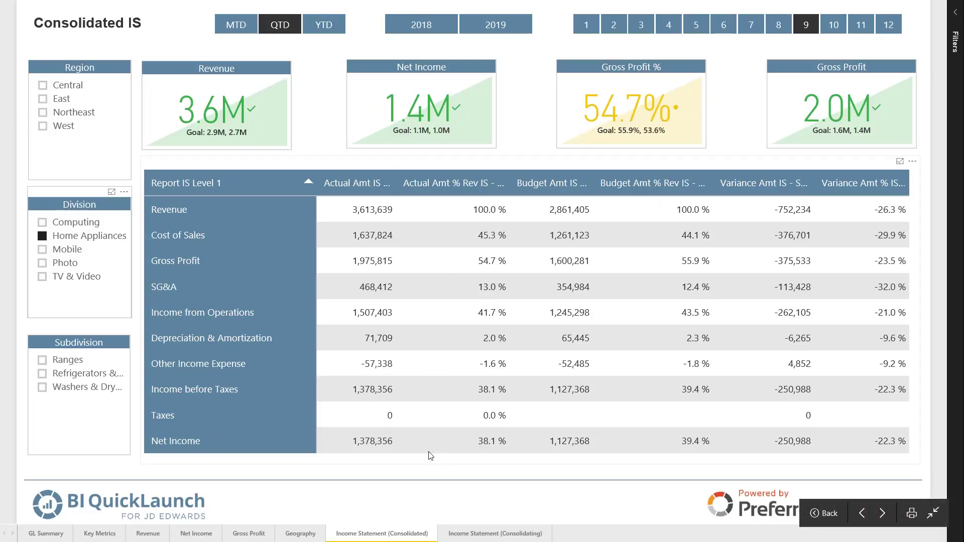
left_click(503, 535)
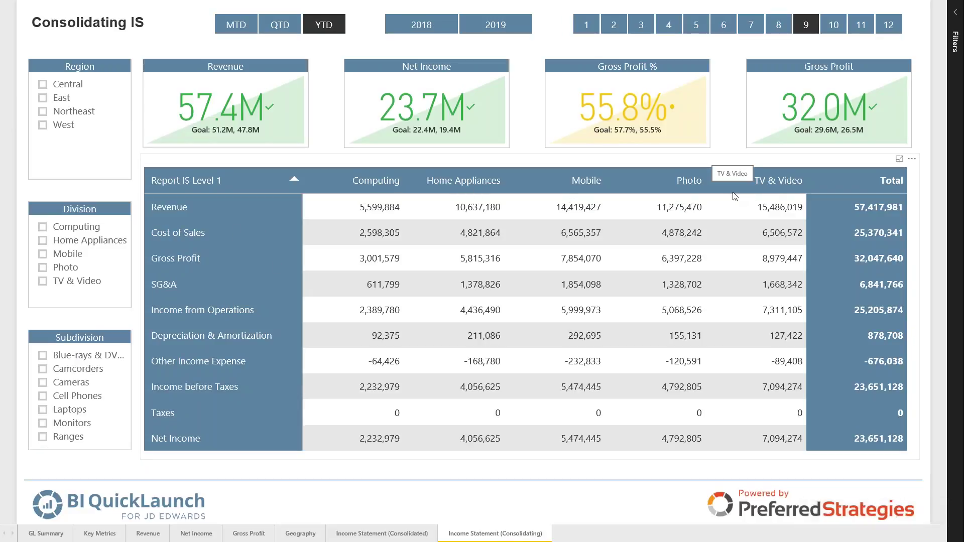
left_click(386, 536)
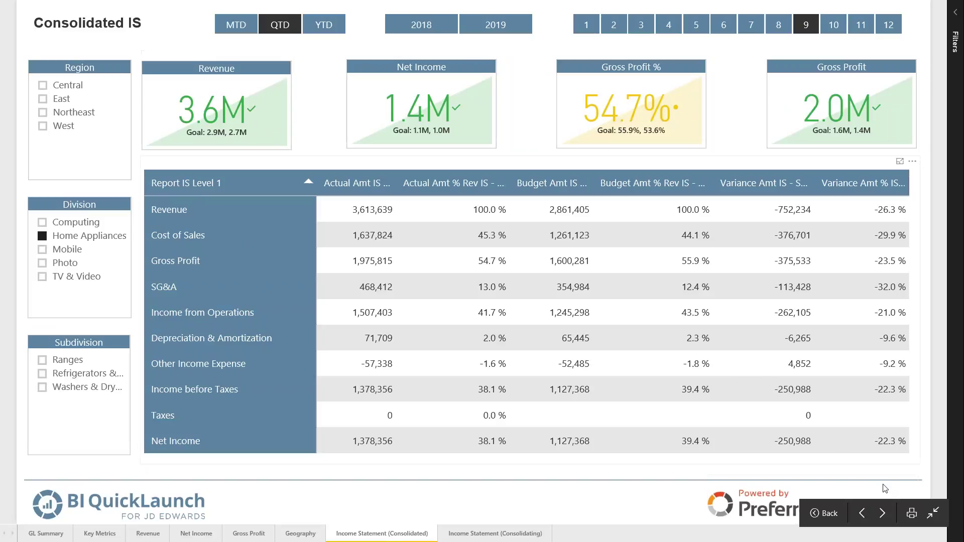
Leave full screen, duplicate the Income Statement (Consolidated) page, and rename it 'IS by Division'
left_click(933, 513)
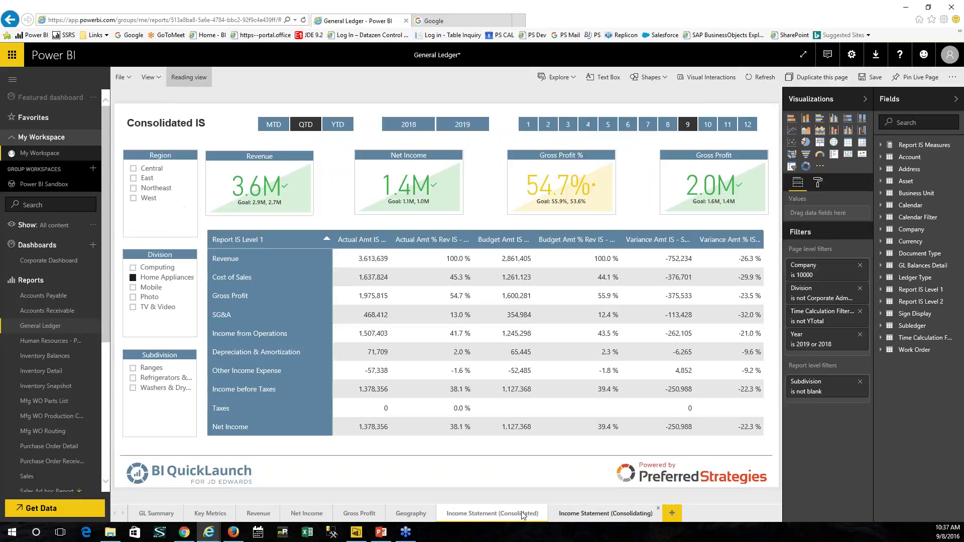
right_click(483, 515)
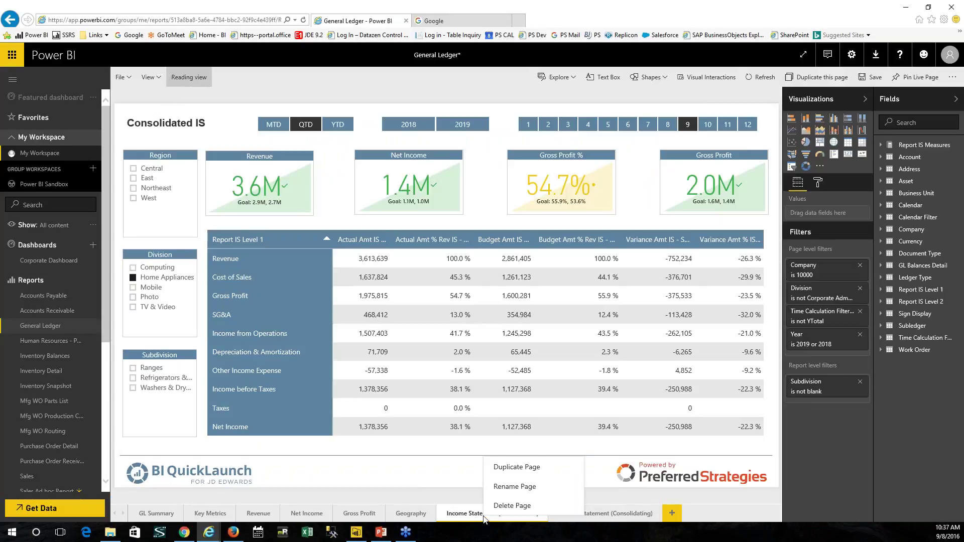
left_click(512, 468)
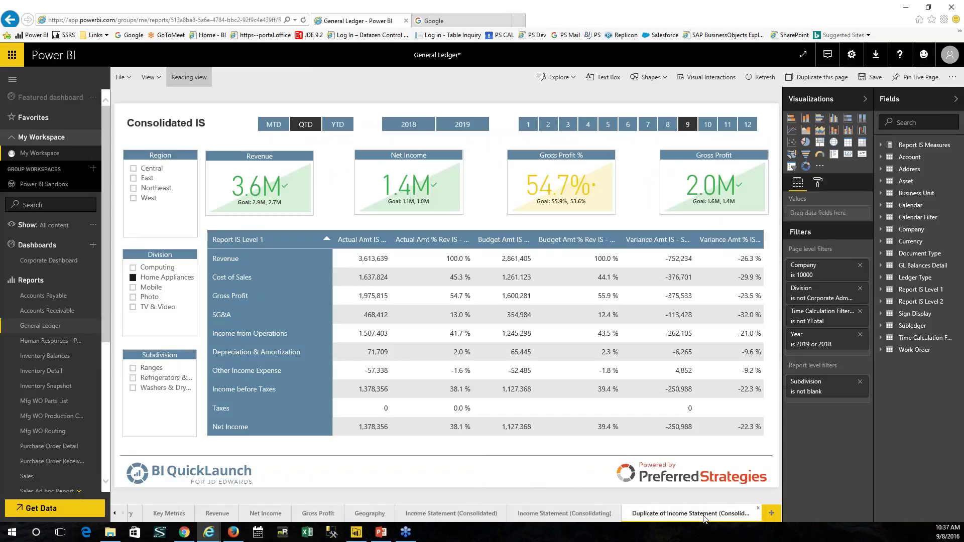
double_click(706, 514)
type("IS by Division")
key("Return")
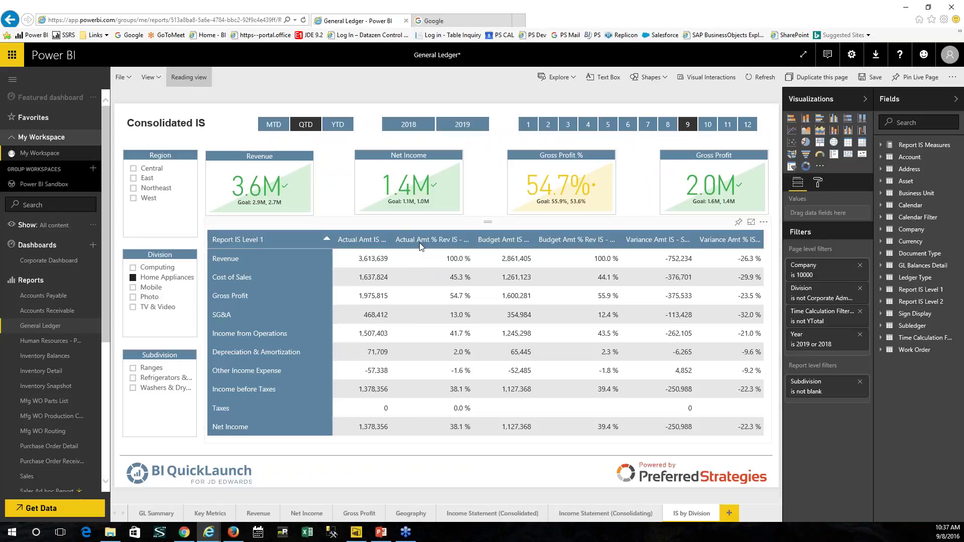
Add Business Unit's Division field as a second row grouping under Report IS Level 1
left_click(419, 227)
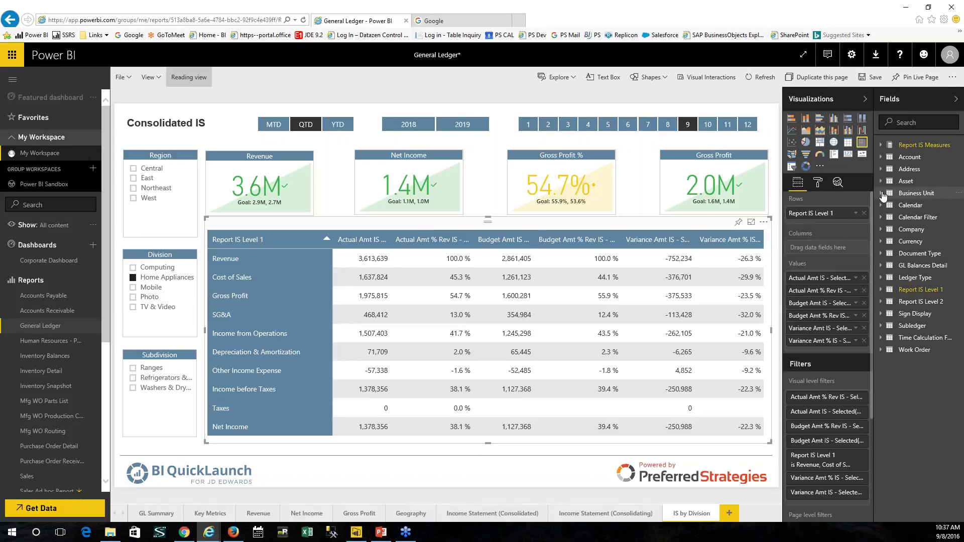
left_click(881, 193)
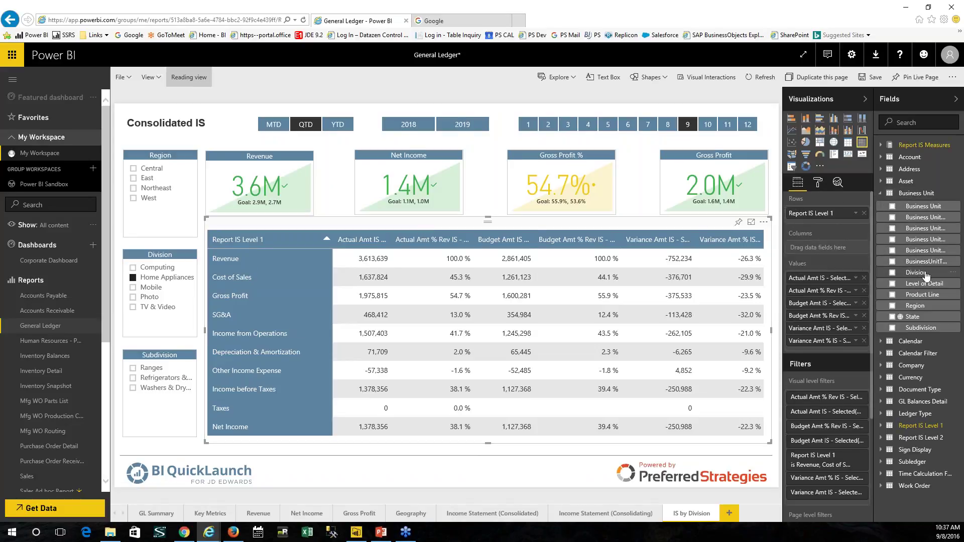
left_click_drag(923, 278, 850, 227)
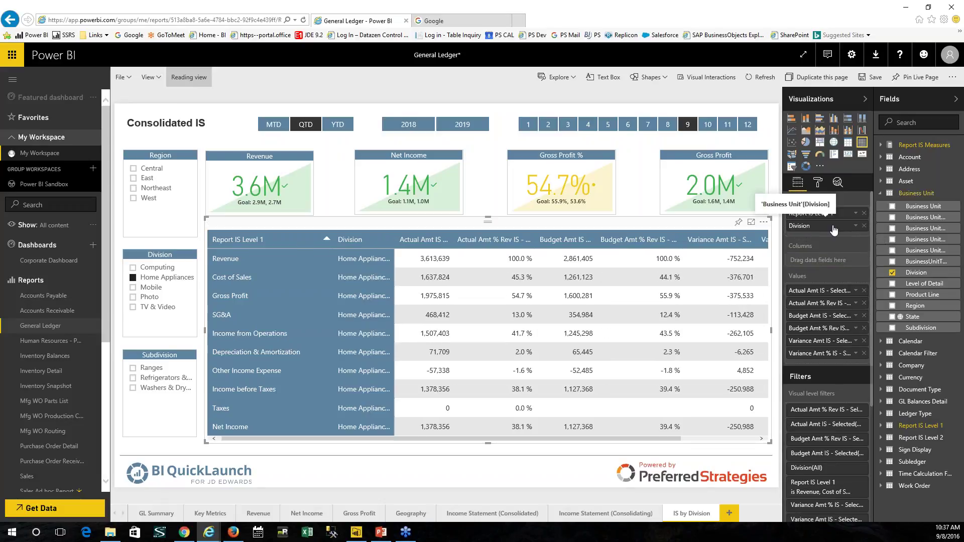
Clear the Home Appliances division filter so all divisions appear in the table
left_click(134, 278)
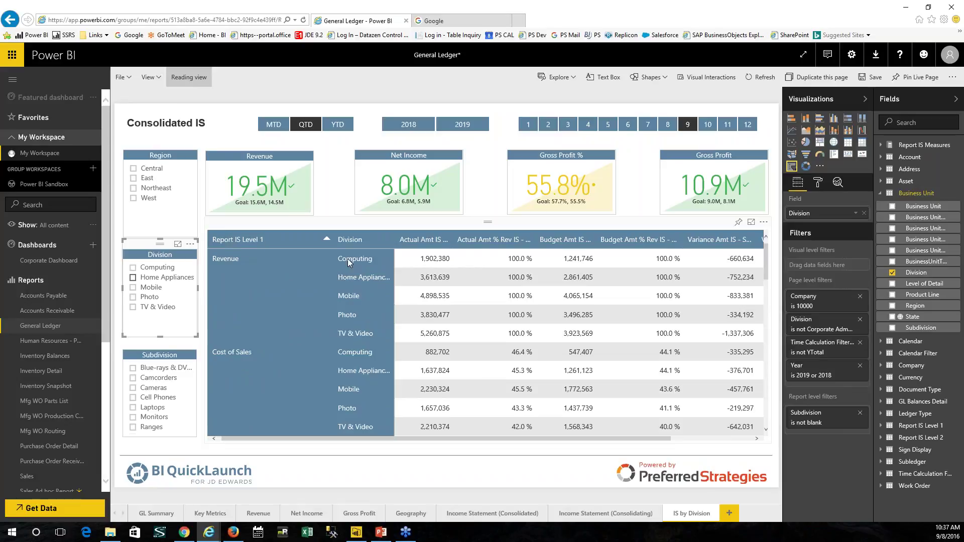
scroll(358, 375, "down", 3)
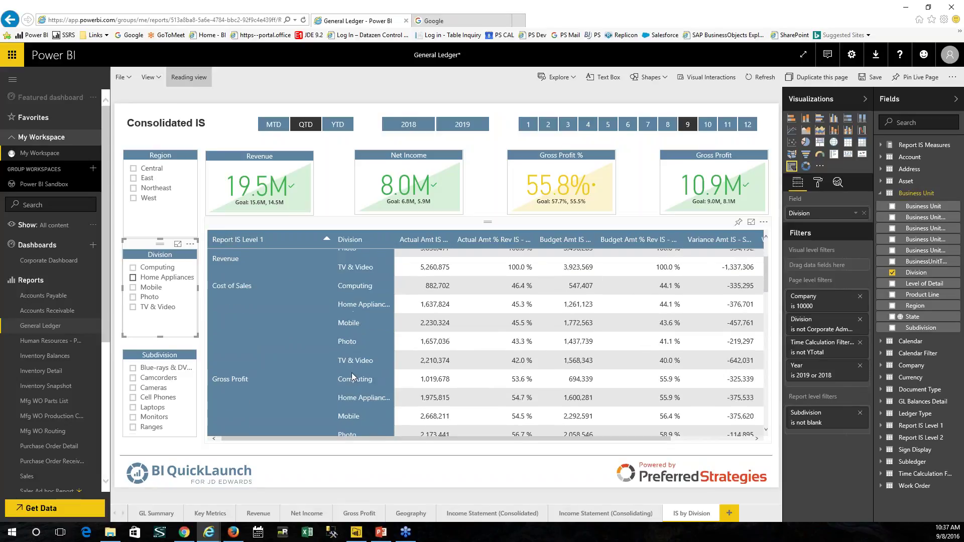
scroll(351, 376, "up", 1)
scroll(356, 367, "up", 2)
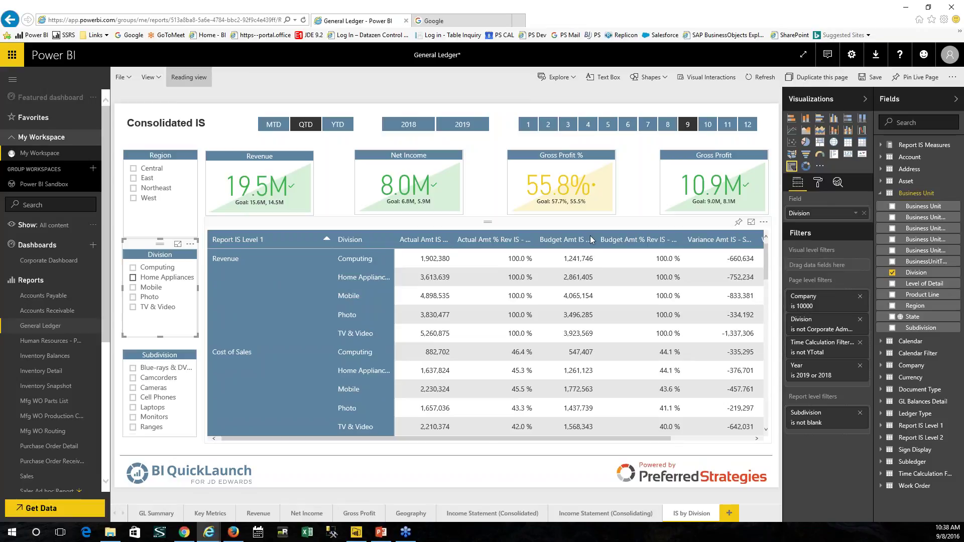
left_click(881, 194)
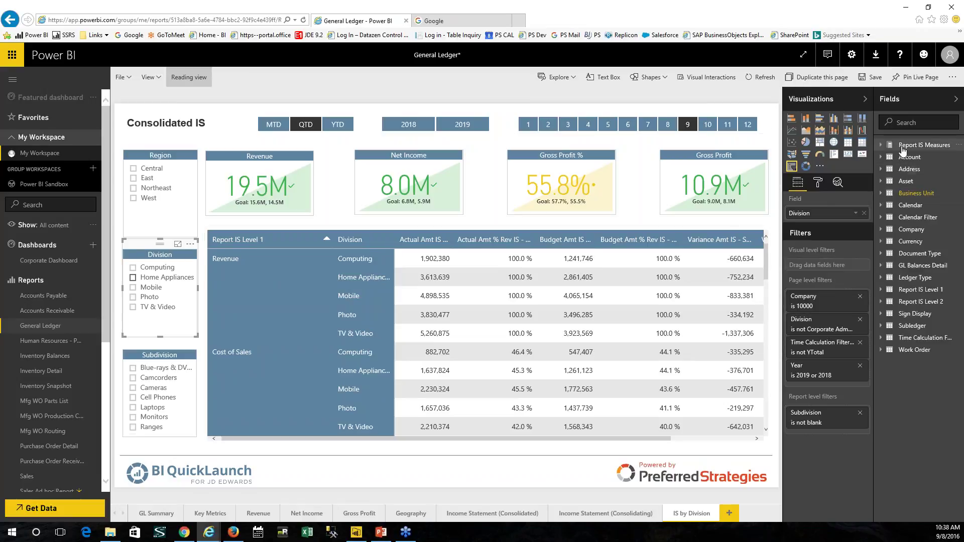
left_click(881, 266)
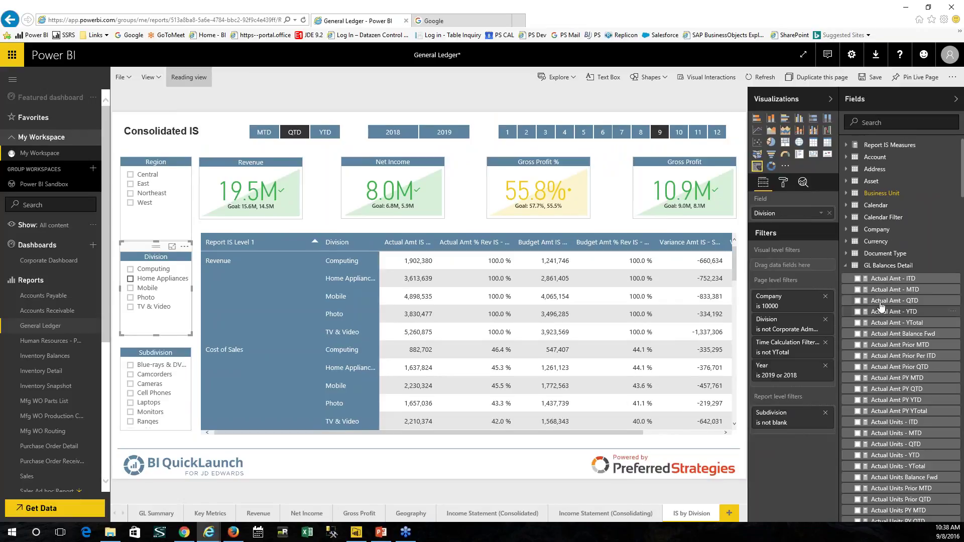
scroll(925, 311, "down", 7)
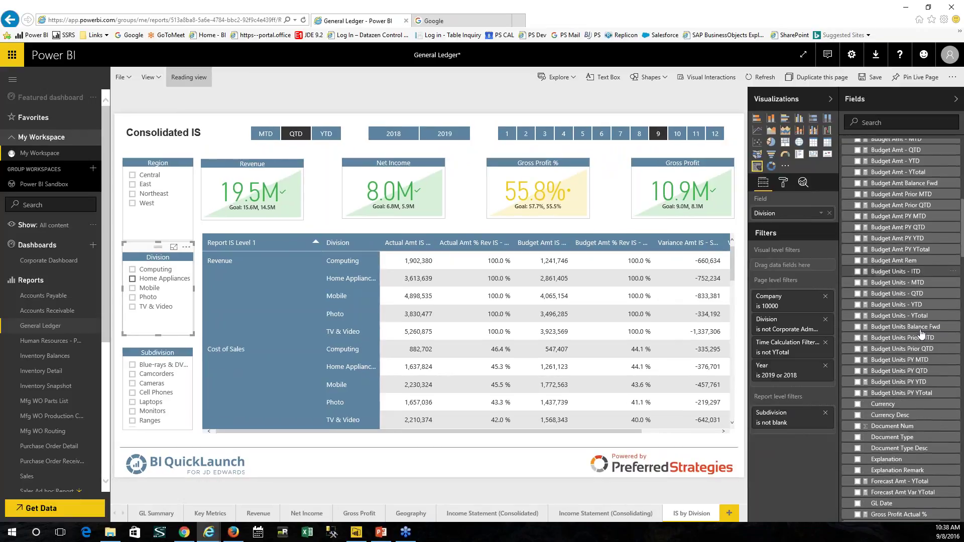
scroll(915, 423, "down", 5)
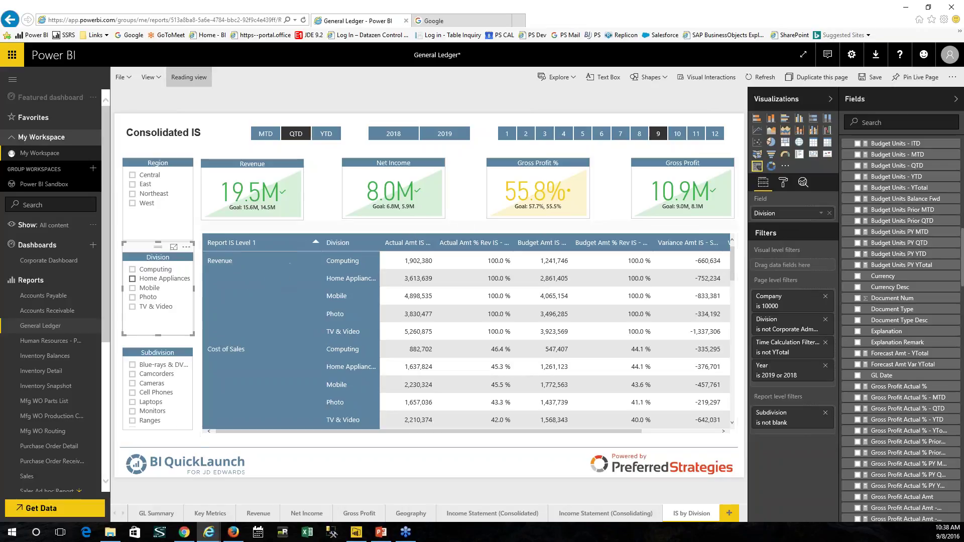
scroll(841, 261, "up", 10)
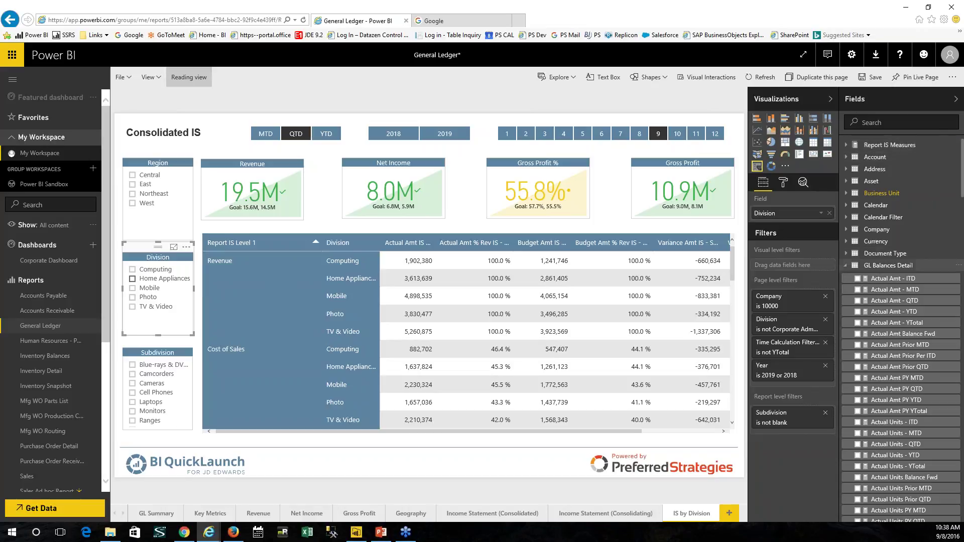
left_click(845, 265)
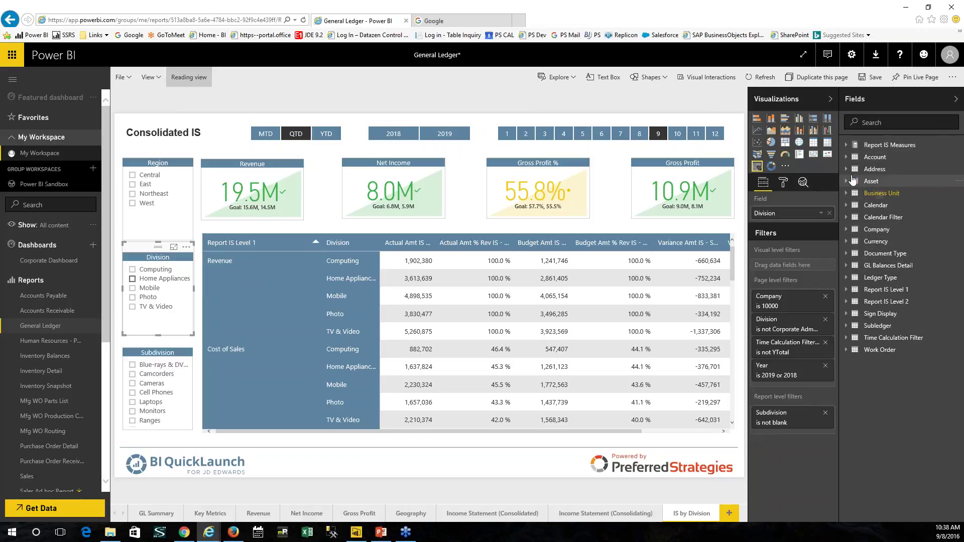
left_click(847, 159)
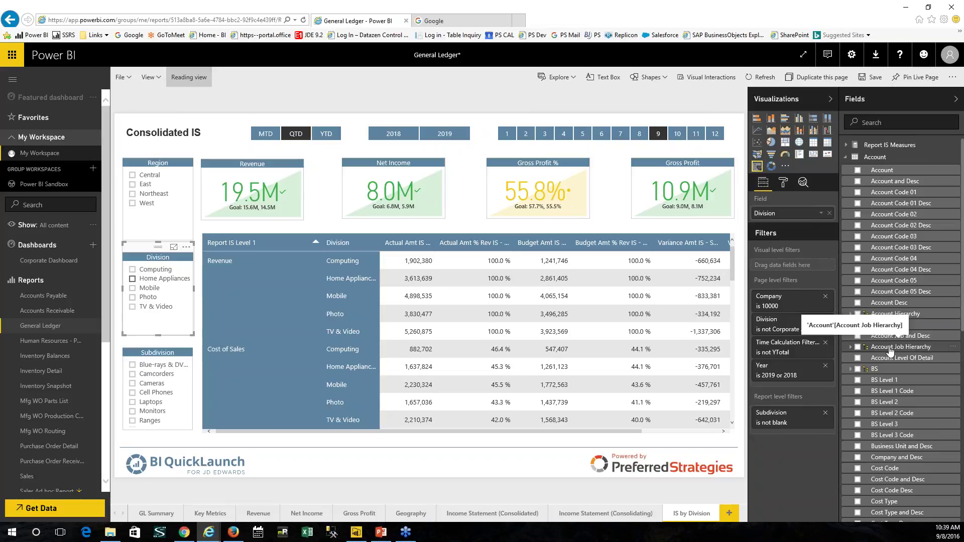
left_click(846, 157)
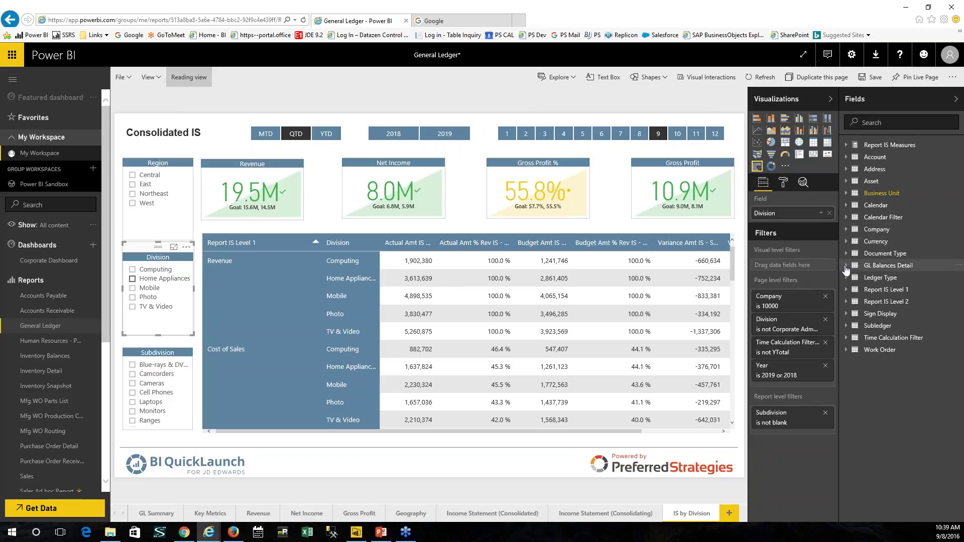
left_click(850, 270)
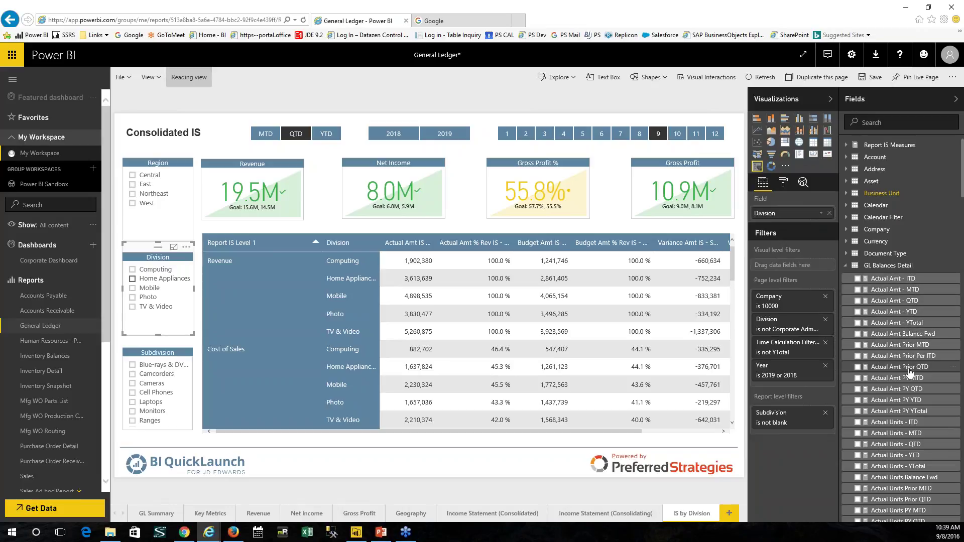
scroll(903, 417, "down", 3)
scroll(902, 416, "down", 12)
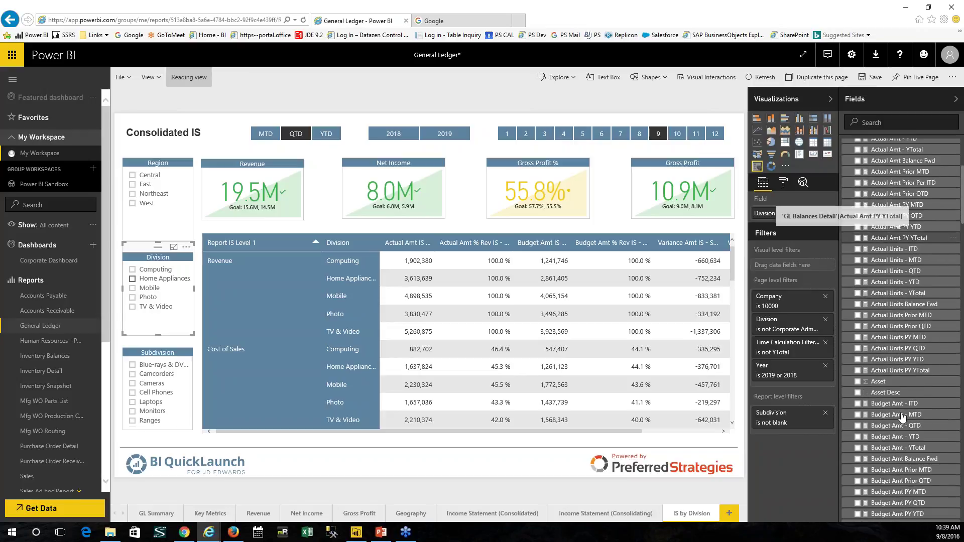
scroll(899, 412, "down", 4)
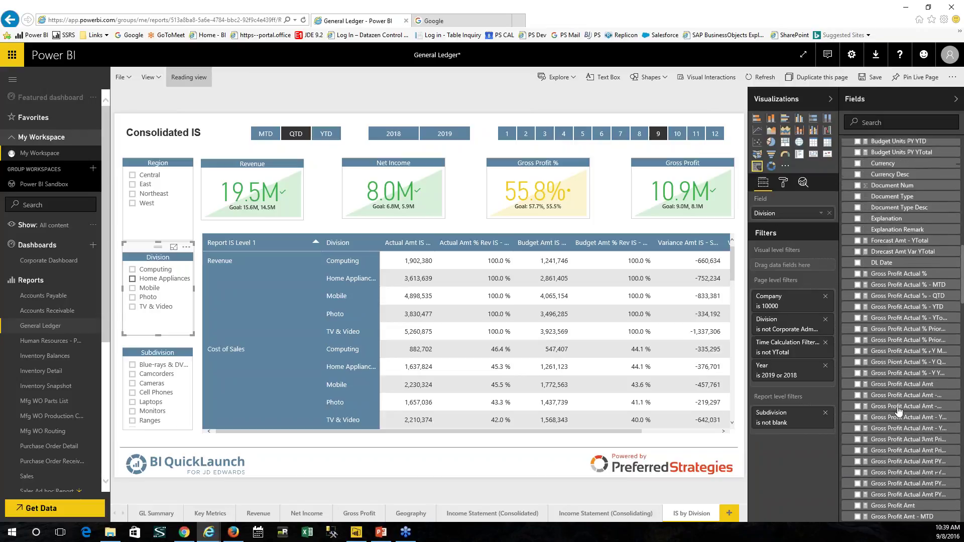
scroll(907, 392, "down", 3)
scroll(906, 392, "down", 6)
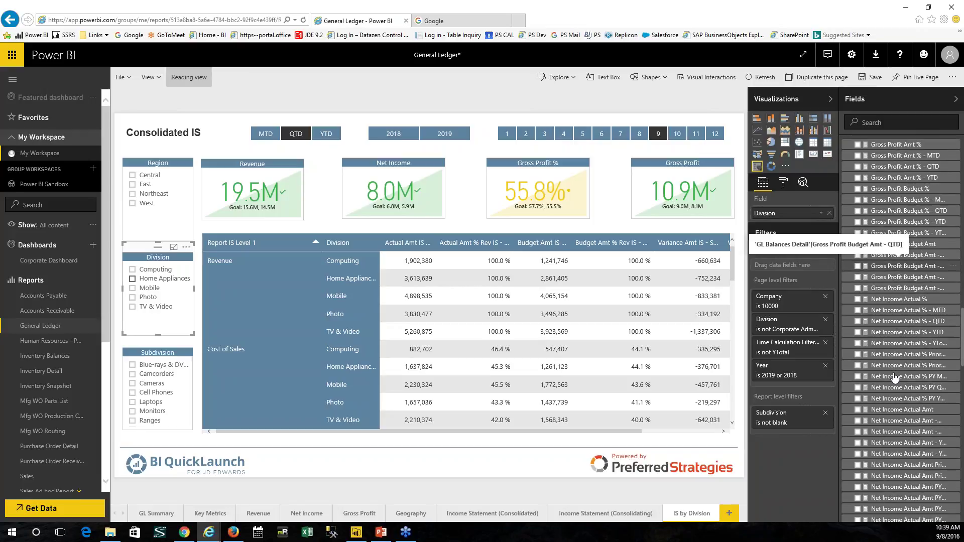
scroll(911, 216, "up", 10)
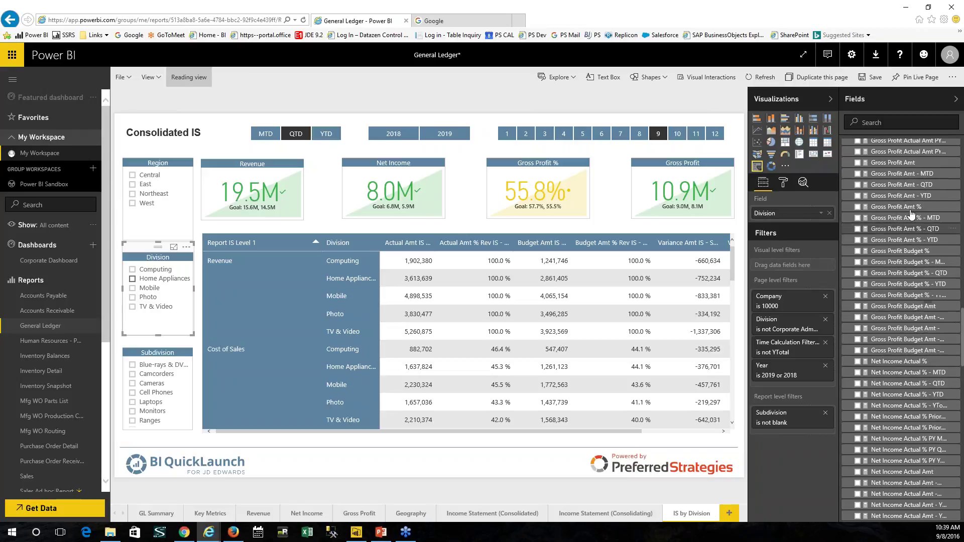
scroll(911, 215, "up", 10)
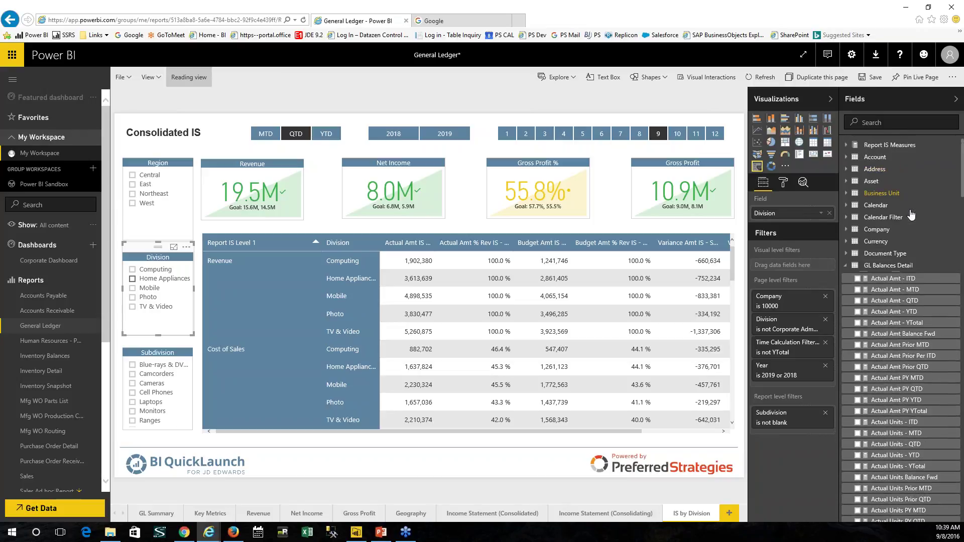
left_click(867, 268)
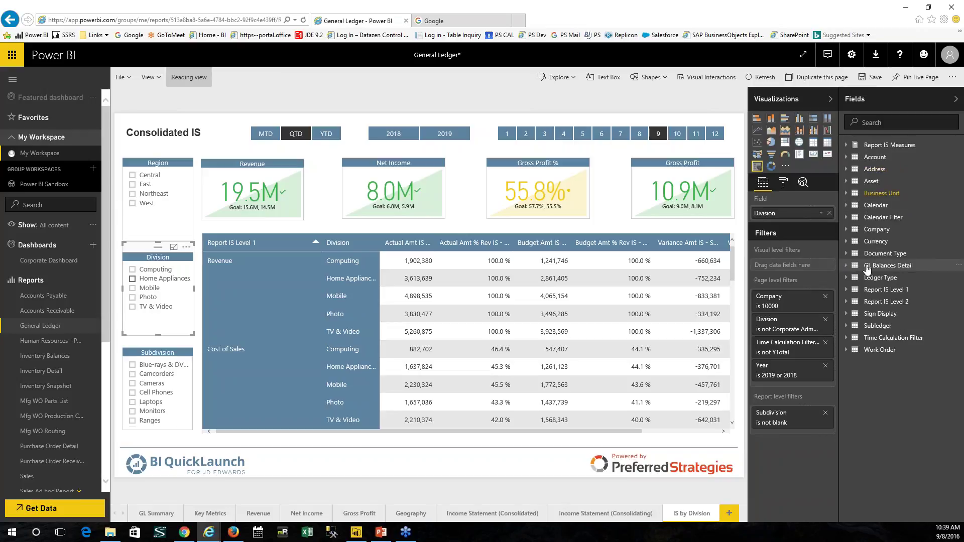